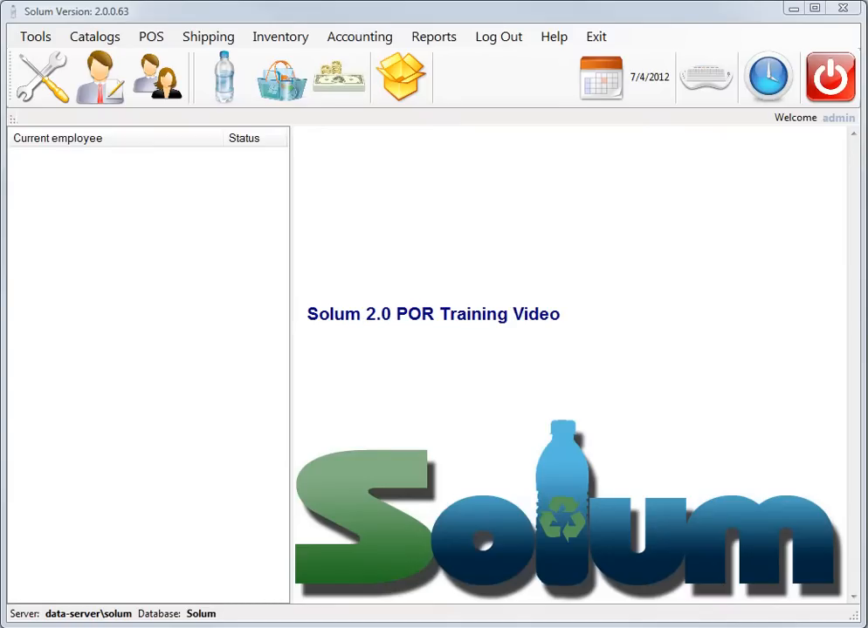
Open the Roles list from the Tools menu
{"action": "left_click", "coordinate": [39, 41]}
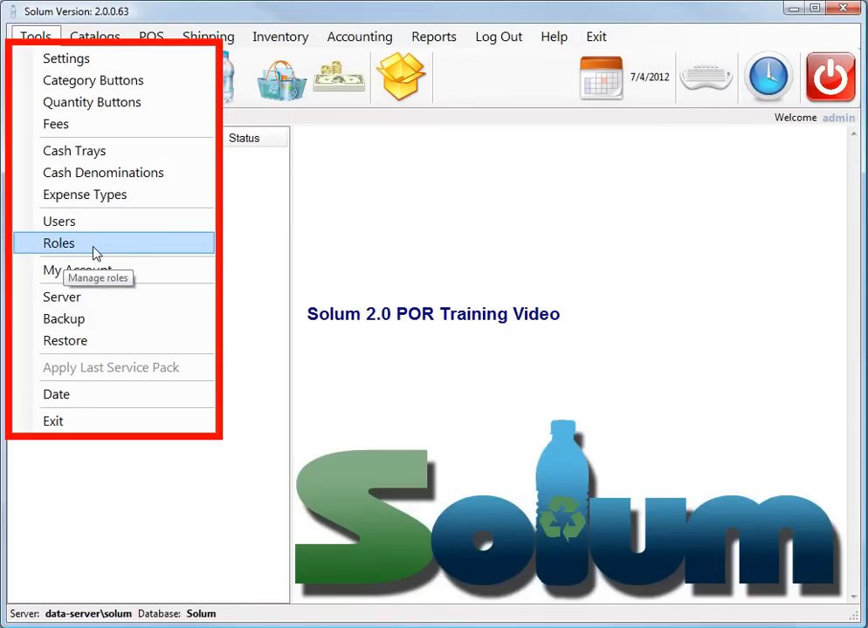
{"action": "left_click", "coordinate": [60, 244]}
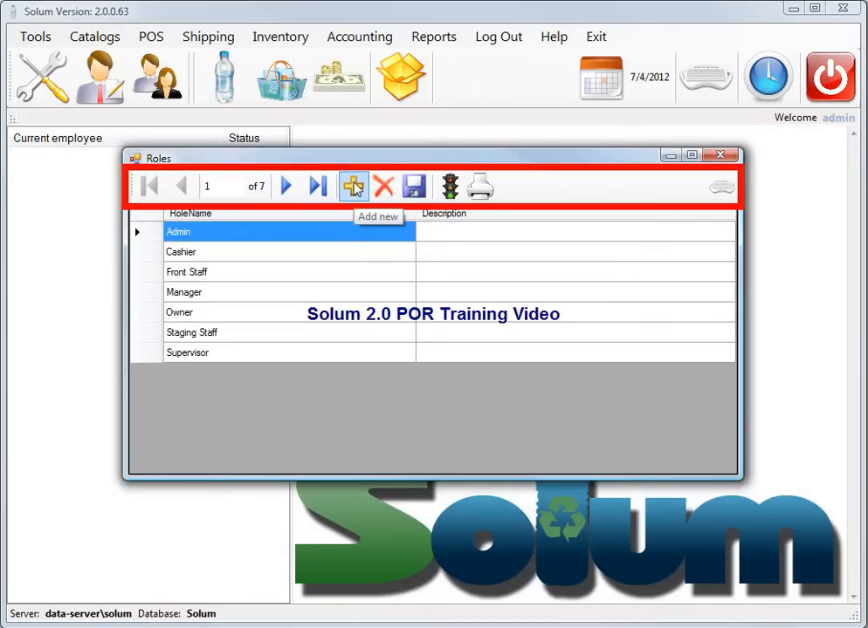
Select the Cashier role and open its Add permissions dialog
{"action": "left_click", "coordinate": [281, 253]}
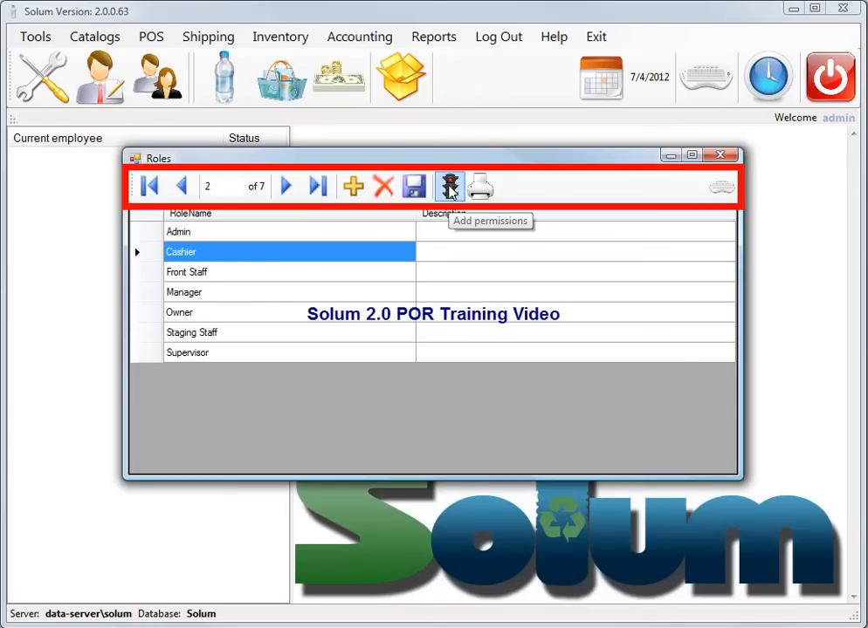
{"action": "left_click", "coordinate": [449, 189]}
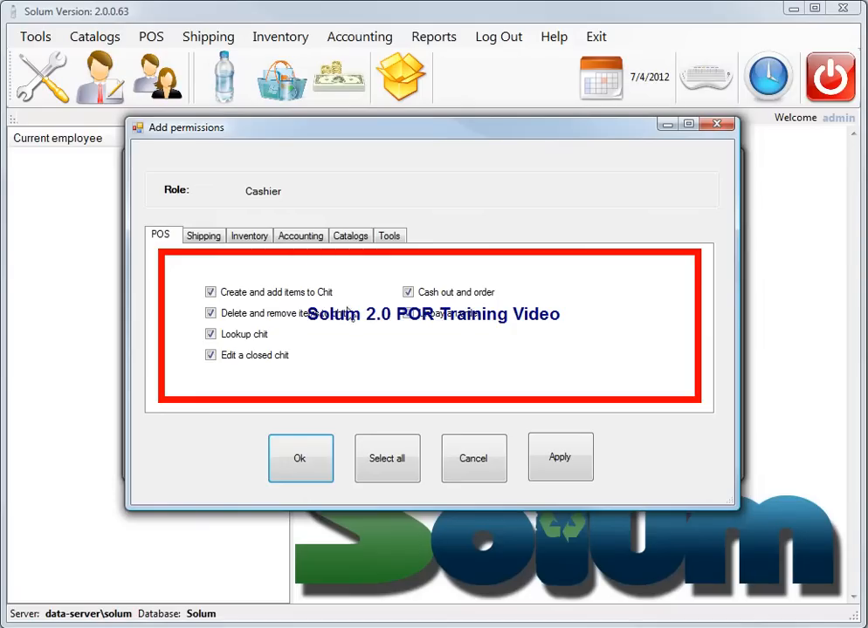
Uncheck the Cashier's Unship a R-Bill shipping permission, then review the Inventory and Accounting permissions
{"action": "left_click", "coordinate": [197, 238]}
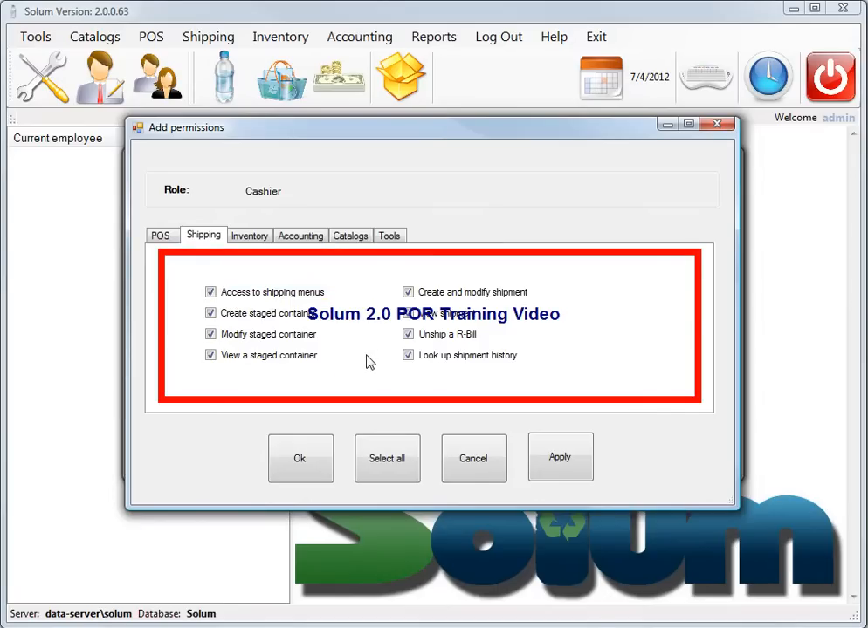
{"action": "left_click", "coordinate": [408, 337]}
{"action": "left_click", "coordinate": [249, 237]}
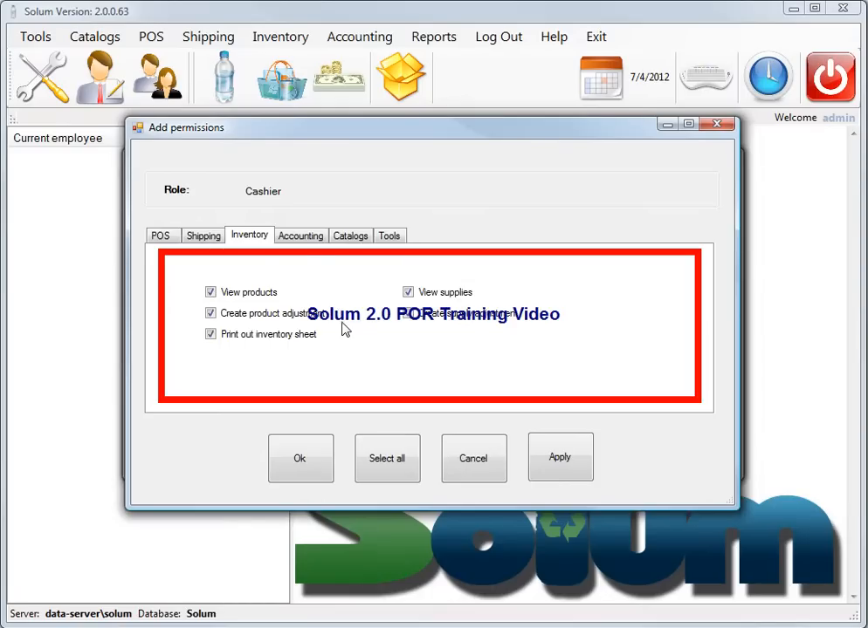
{"action": "left_click", "coordinate": [303, 238]}
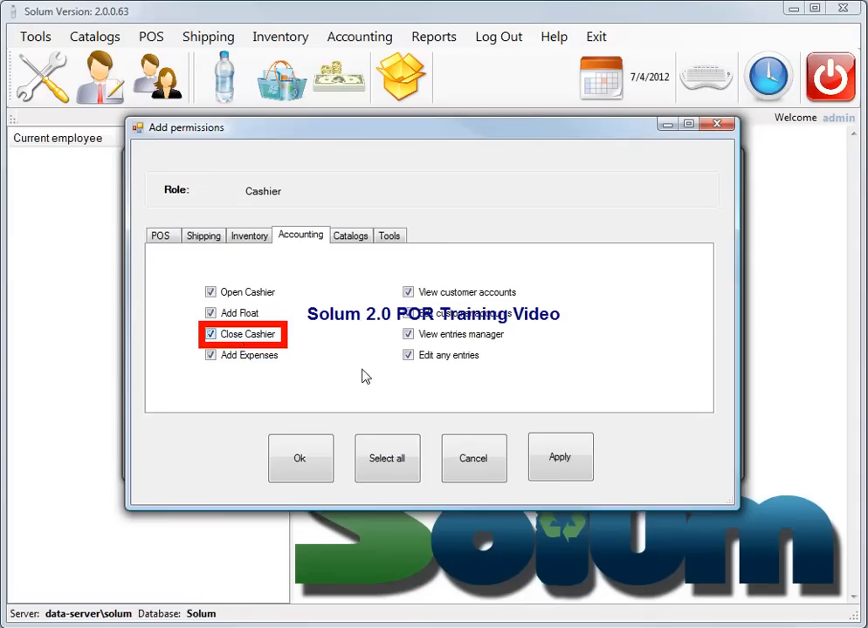
Uncheck Edit any entries and View entries manager, then review the Catalogs and Tools permissions
{"action": "left_click", "coordinate": [408, 356]}
{"action": "left_click", "coordinate": [408, 334]}
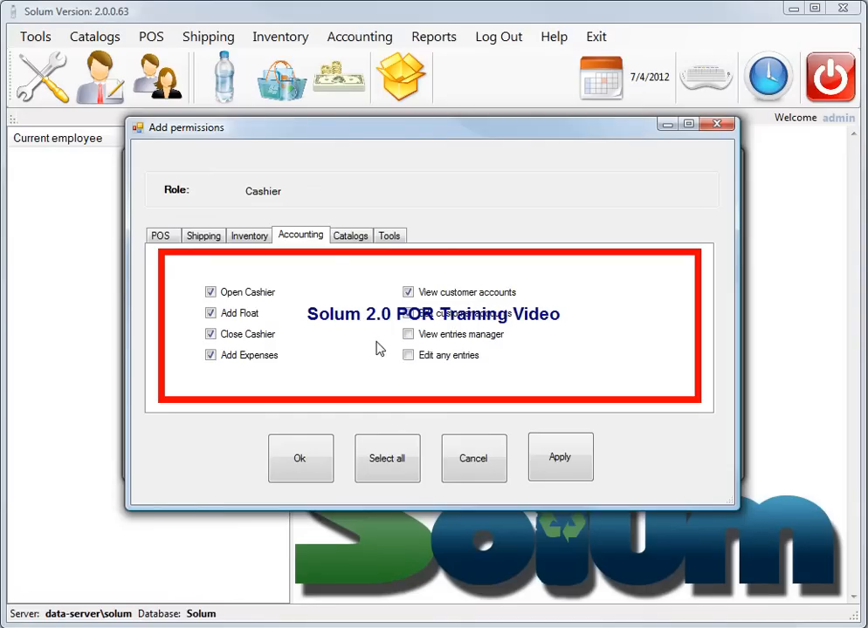
{"action": "left_click", "coordinate": [348, 235]}
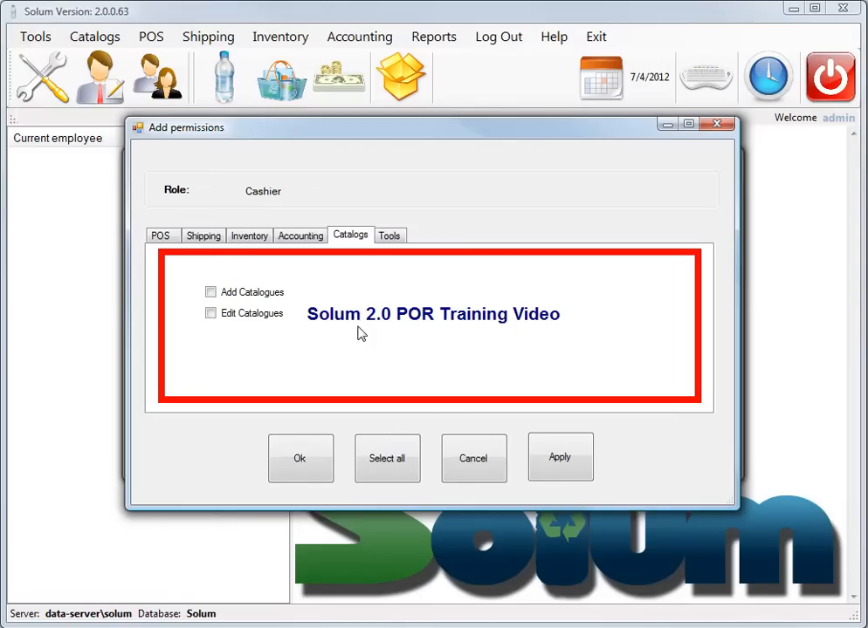
{"action": "left_click", "coordinate": [388, 236]}
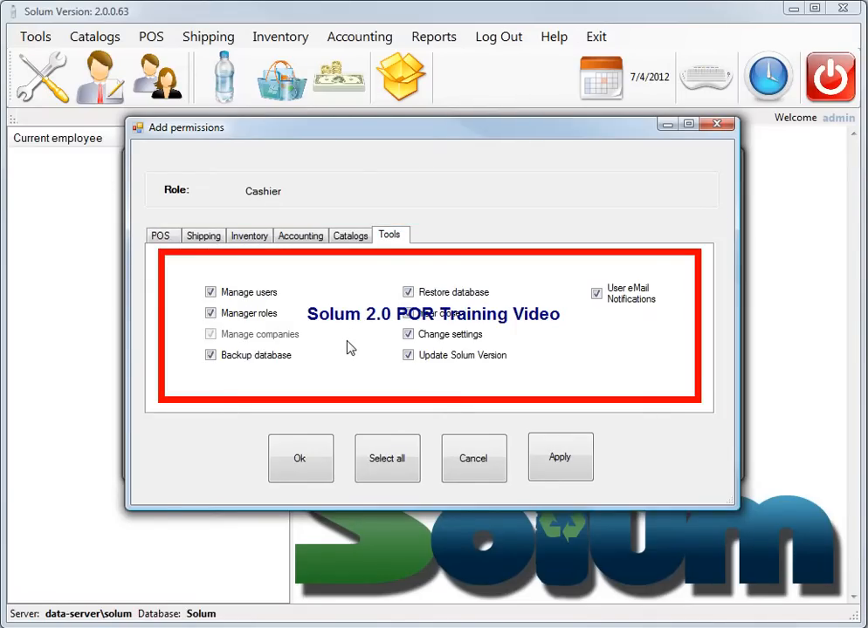
Uncheck Manage users, Manager roles, Restore database, Change settings and User eMail Notifications, then save
{"action": "left_click", "coordinate": [210, 293]}
{"action": "left_click", "coordinate": [210, 313]}
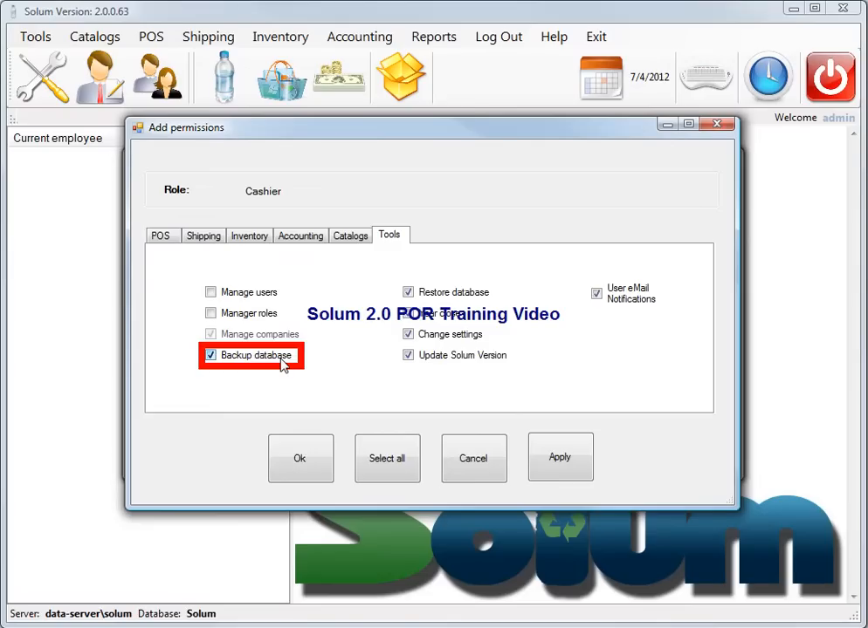
{"action": "left_click", "coordinate": [408, 293]}
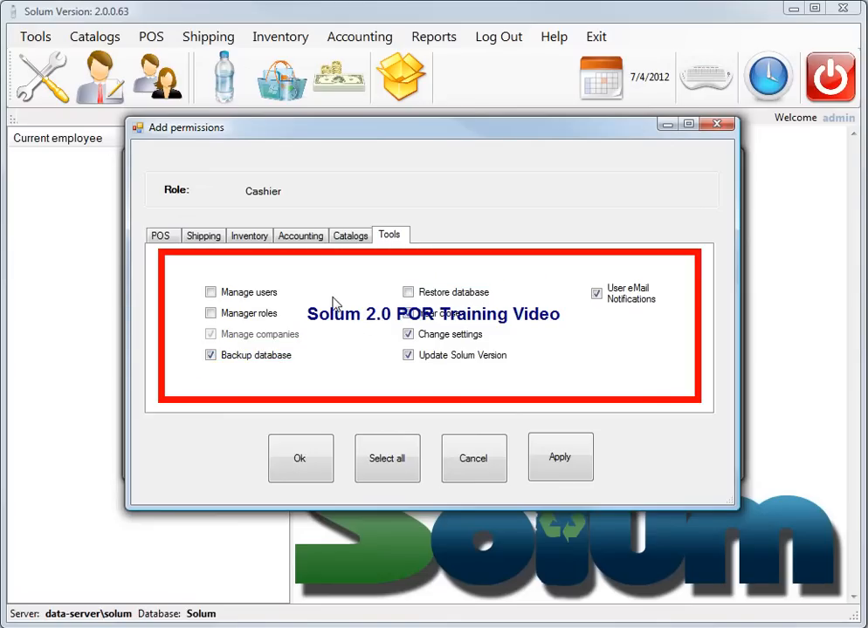
{"action": "left_click", "coordinate": [406, 335]}
{"action": "left_click", "coordinate": [595, 295]}
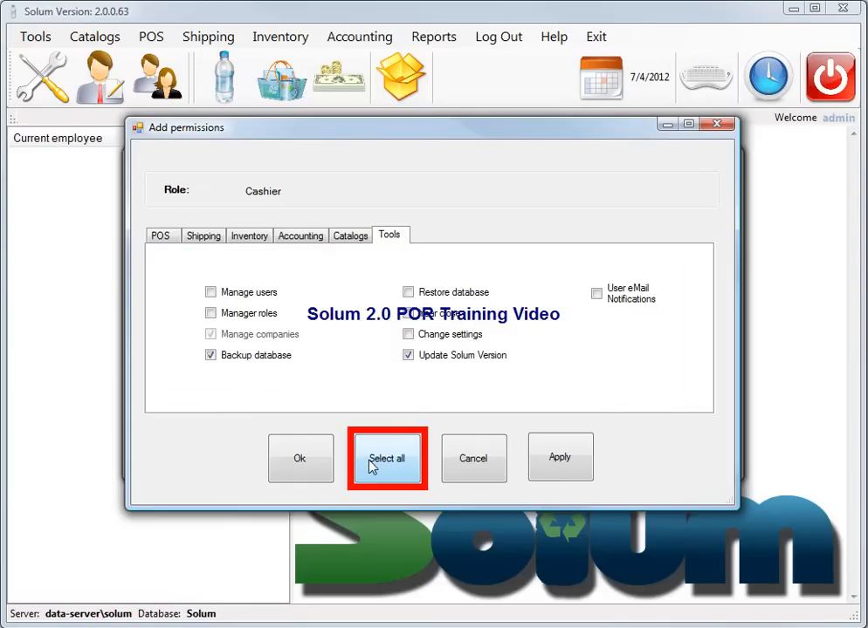
{"action": "left_click", "coordinate": [309, 459]}
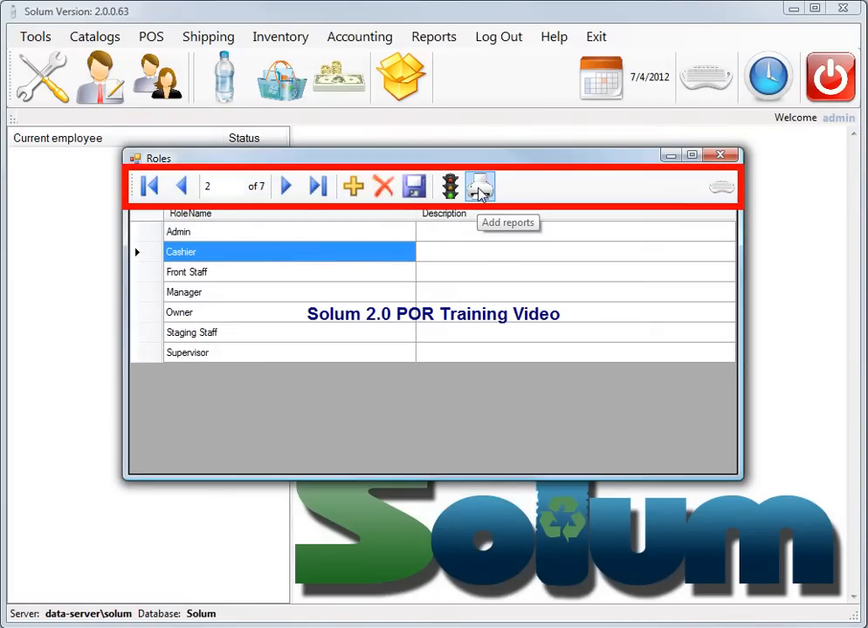
Open the Assign Reports dialog for the Cashier role
{"action": "left_click", "coordinate": [481, 188]}
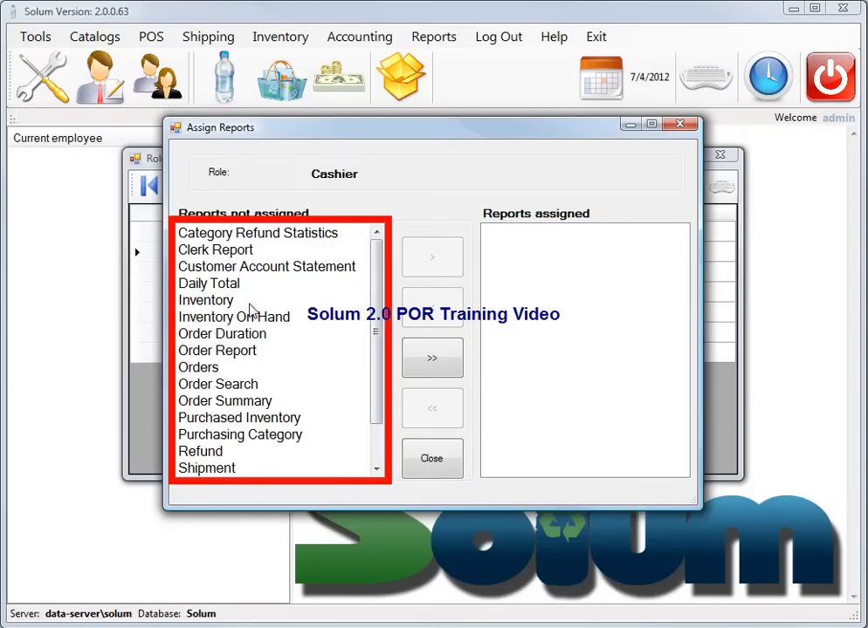
Move Daily Total, Order Search, Orders, Order Summary and Customer Account Statement into Cashier's assigned reports, then close
{"action": "left_click", "coordinate": [180, 284]}
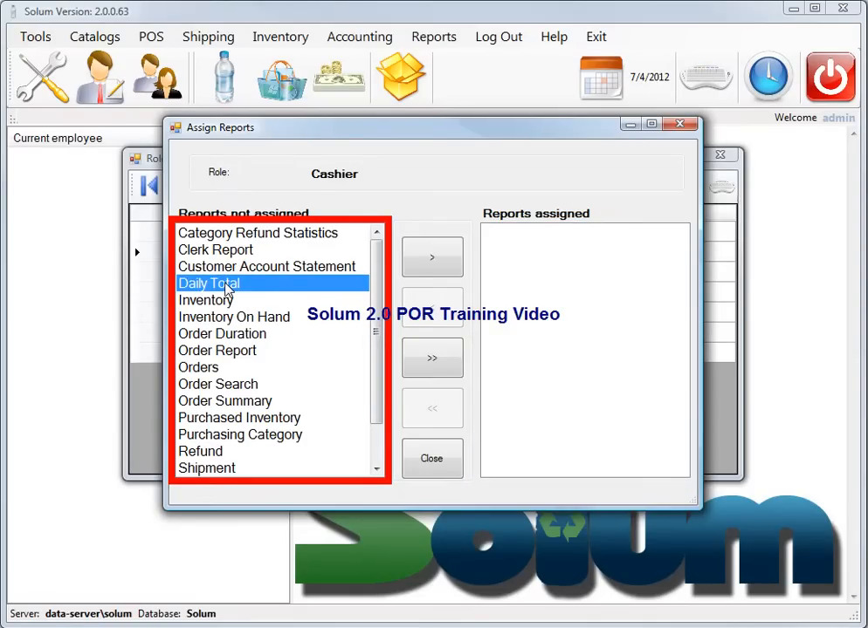
{"action": "left_click", "coordinate": [433, 259]}
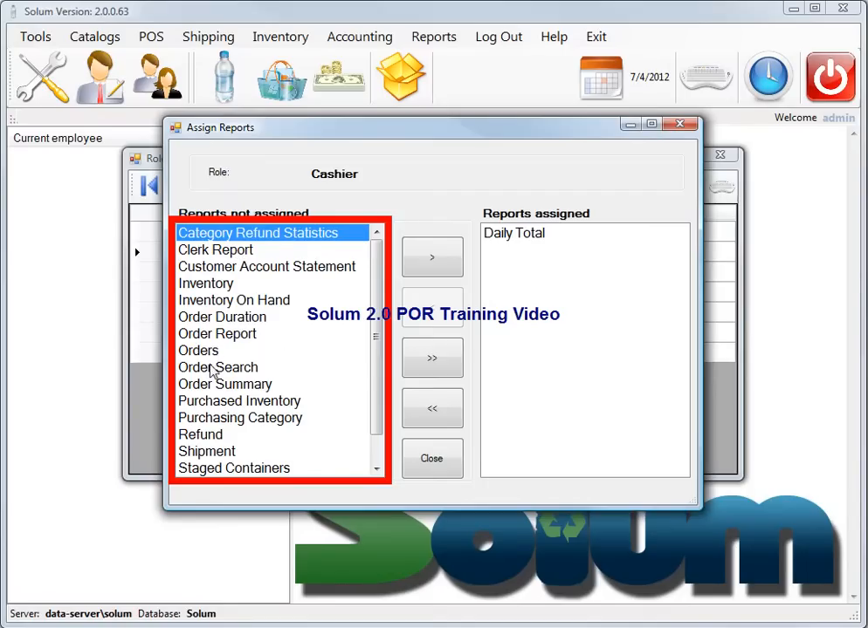
{"action": "left_click", "coordinate": [215, 369]}
{"action": "left_click", "coordinate": [416, 261]}
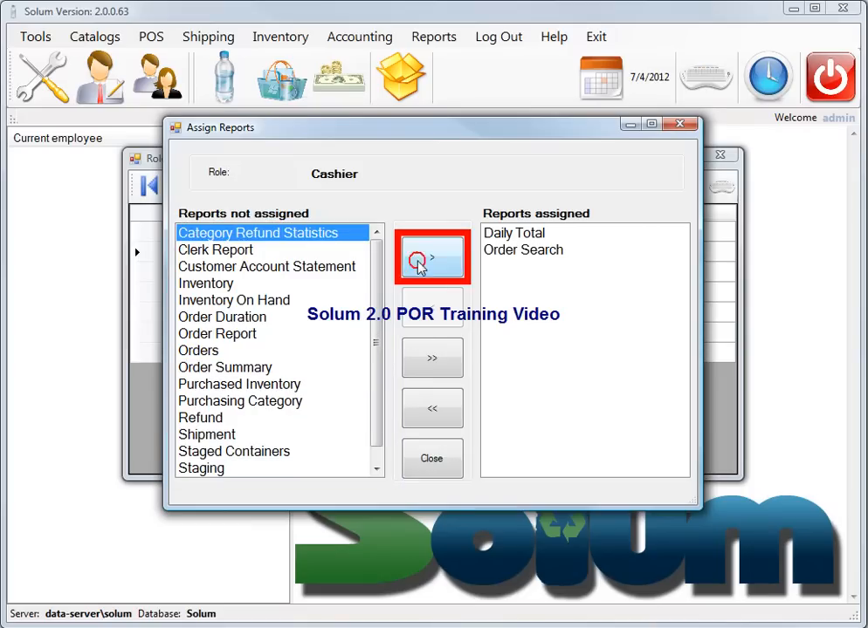
{"action": "left_click", "coordinate": [219, 353]}
{"action": "left_click", "coordinate": [432, 259]}
{"action": "left_click", "coordinate": [234, 352]}
{"action": "left_click", "coordinate": [431, 259]}
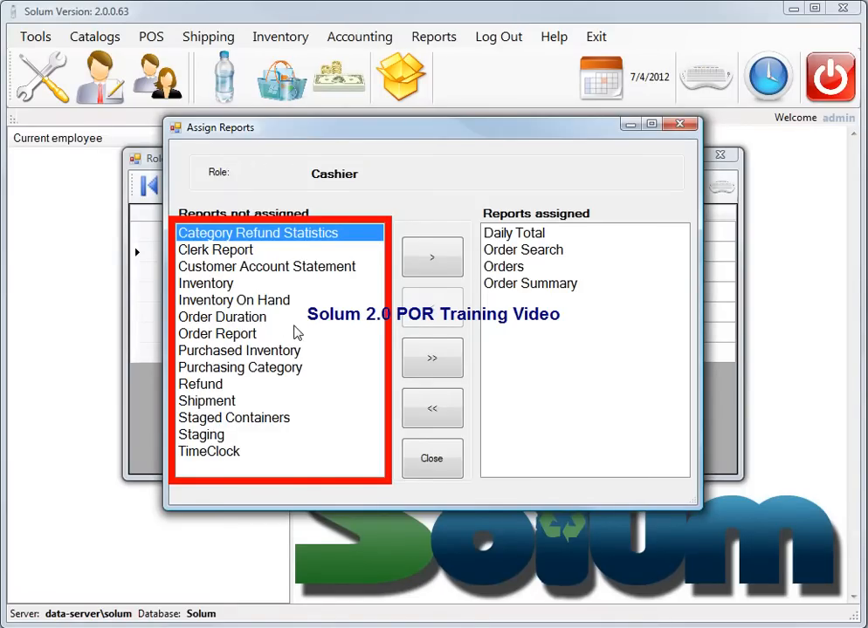
{"action": "left_click", "coordinate": [302, 266]}
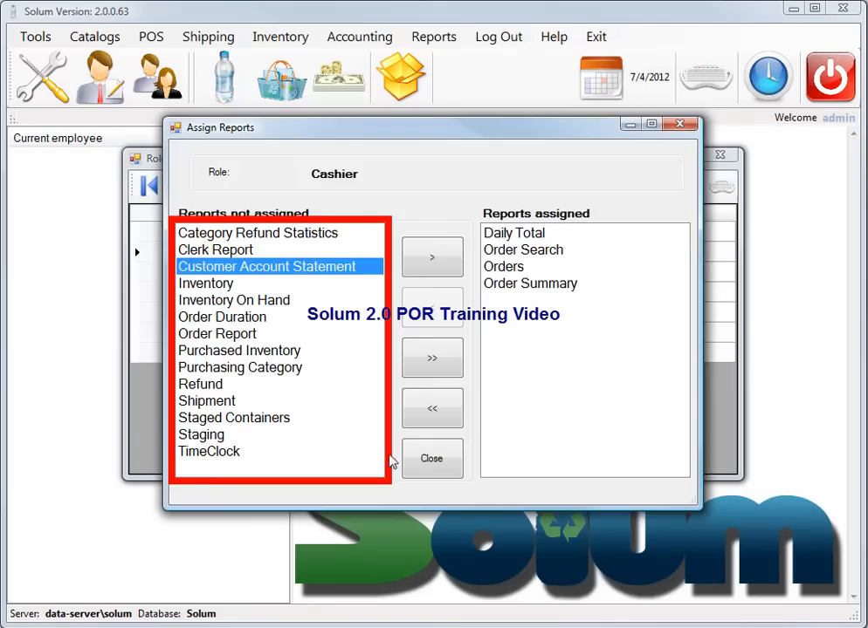
{"action": "left_click", "coordinate": [434, 262]}
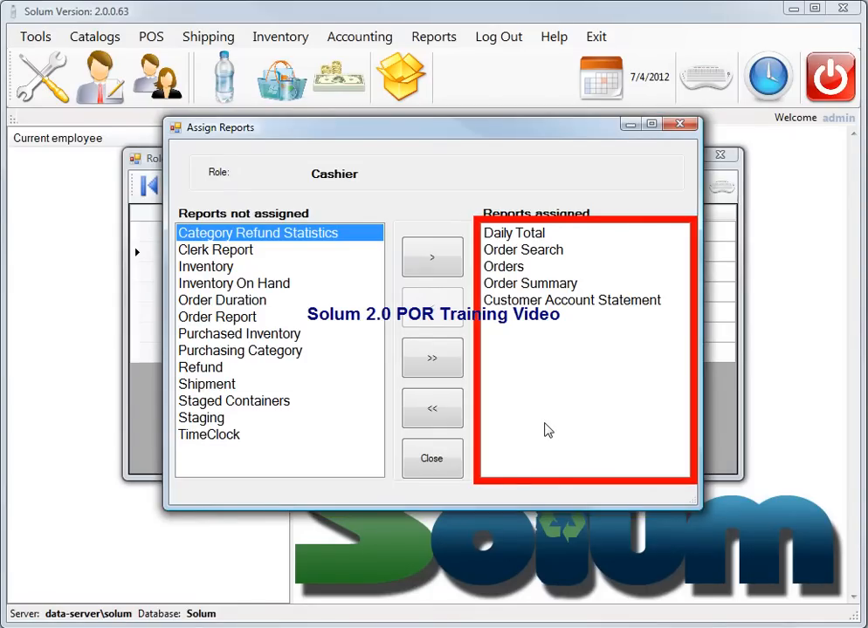
{"action": "left_click", "coordinate": [437, 464]}
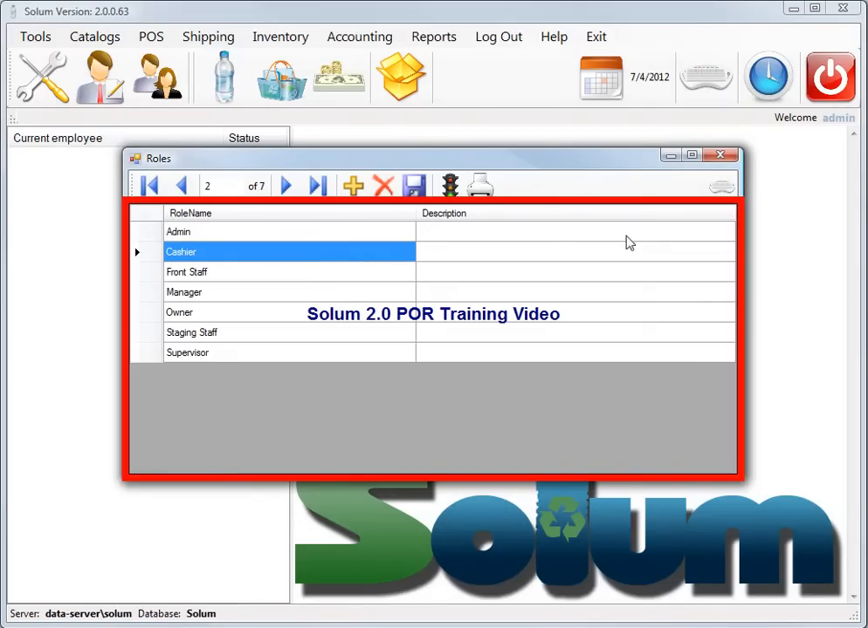
Close the Roles window and open the Users list from the Tools menu
{"action": "left_click", "coordinate": [720, 158]}
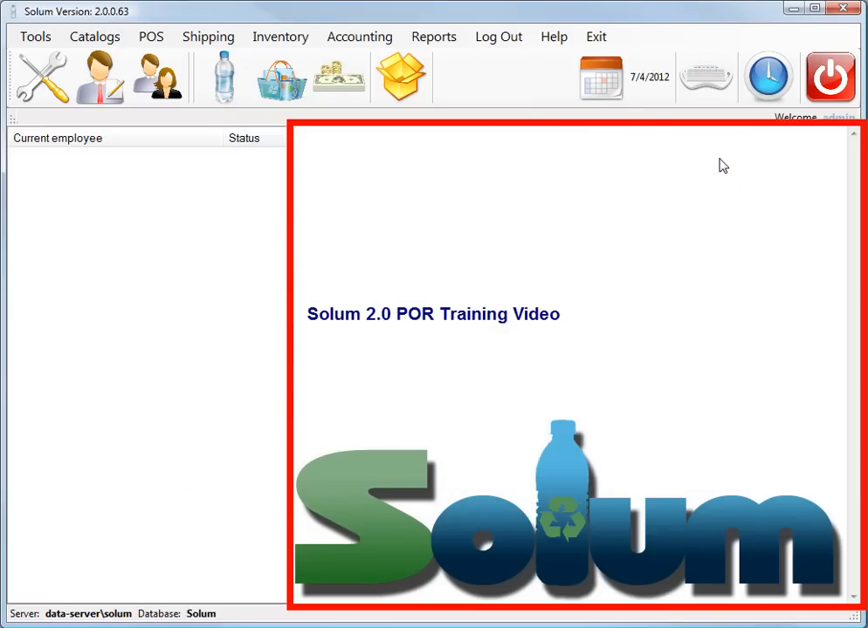
{"action": "left_click", "coordinate": [37, 37]}
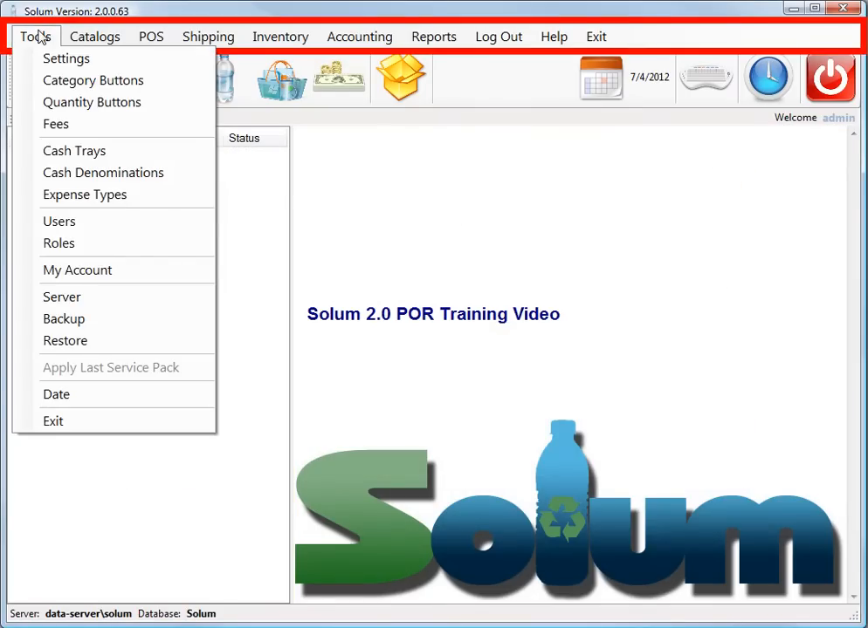
{"action": "left_click", "coordinate": [75, 224]}
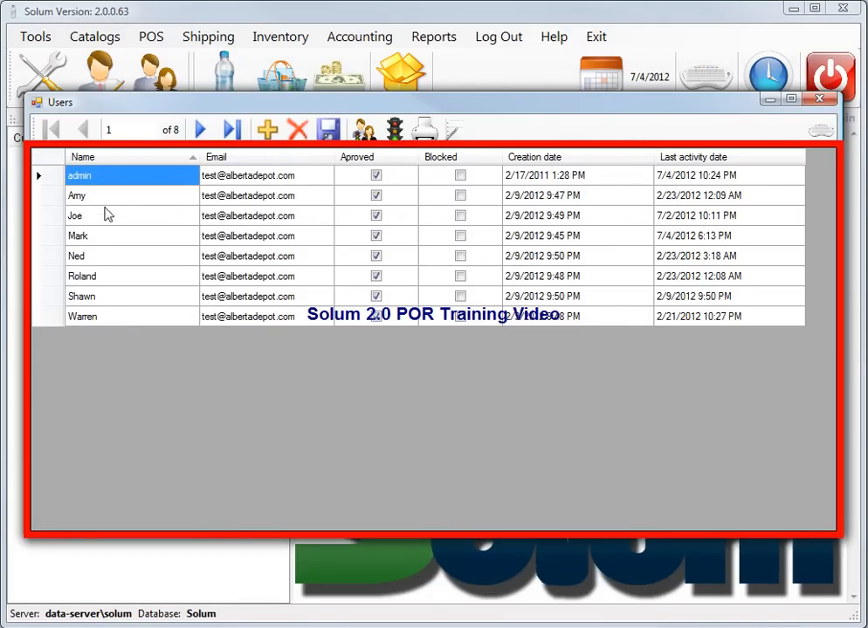
Select the third user row in the Users grid
{"action": "left_click", "coordinate": [109, 216]}
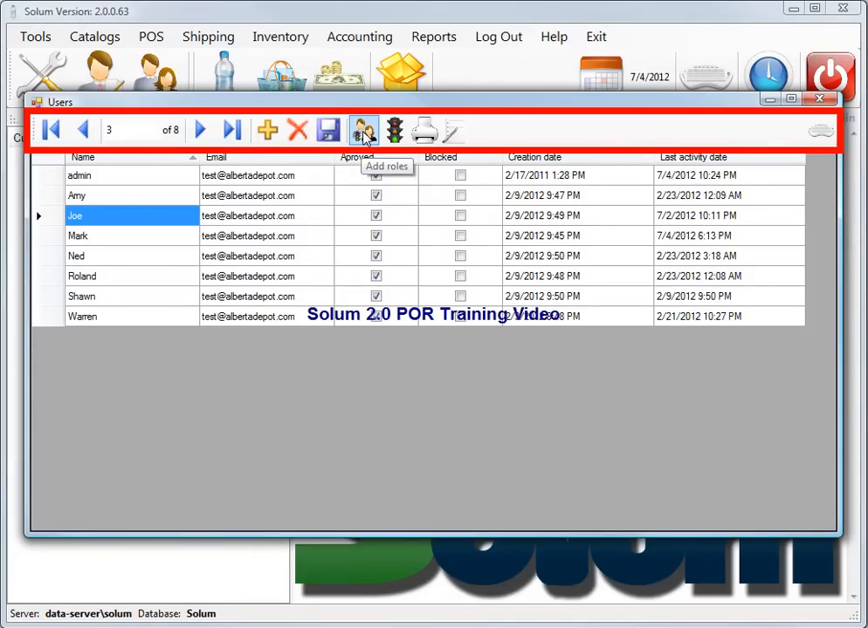
{"action": "left_click", "coordinate": [364, 131]}
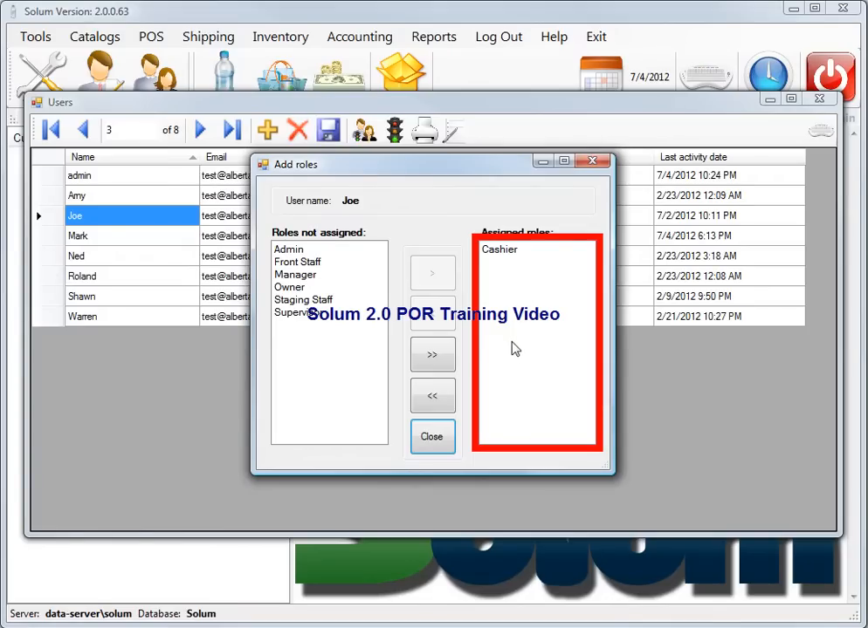
{"action": "left_click", "coordinate": [428, 441]}
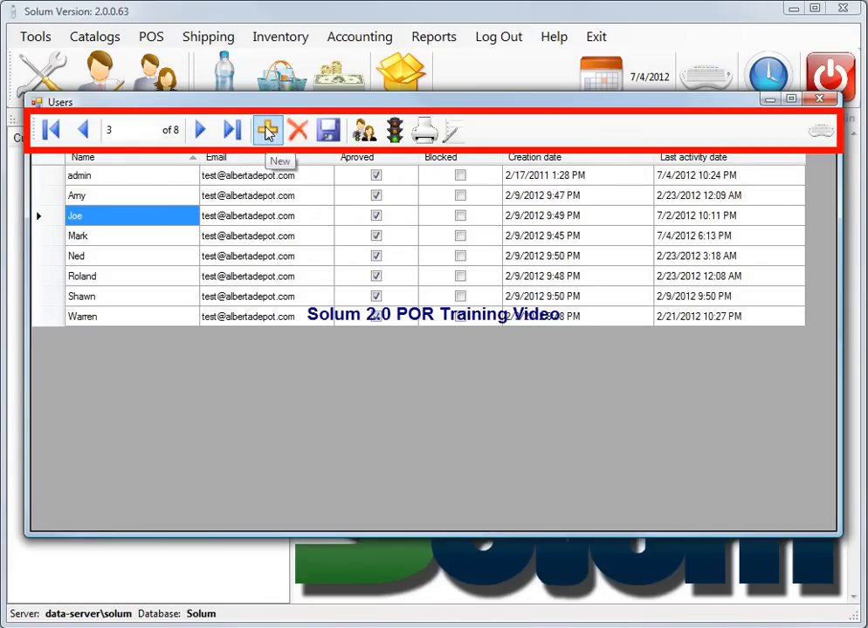
Start a new user account and enter its username and password
{"action": "left_click", "coordinate": [268, 129]}
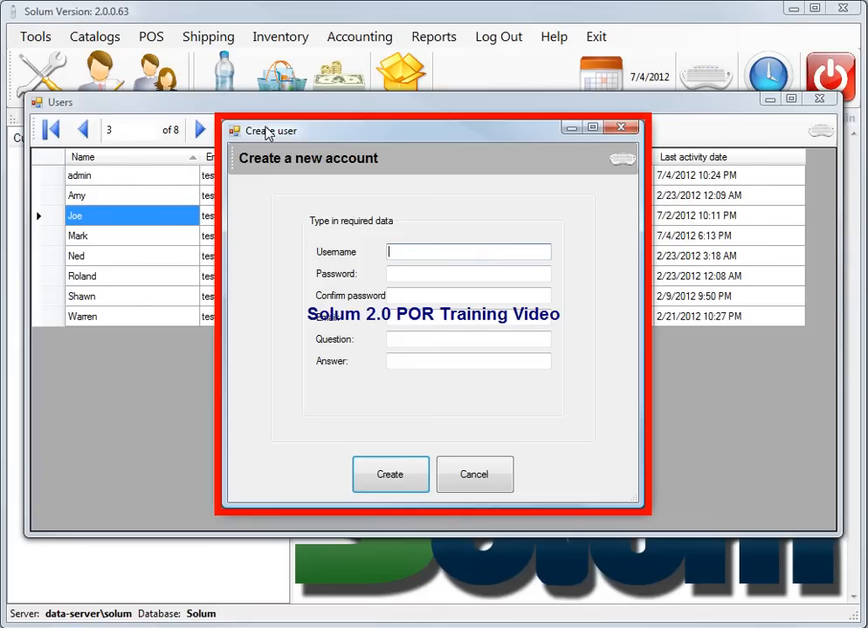
{"action": "type", "text": "Bob"}
{"action": "key", "text": "Tab"}
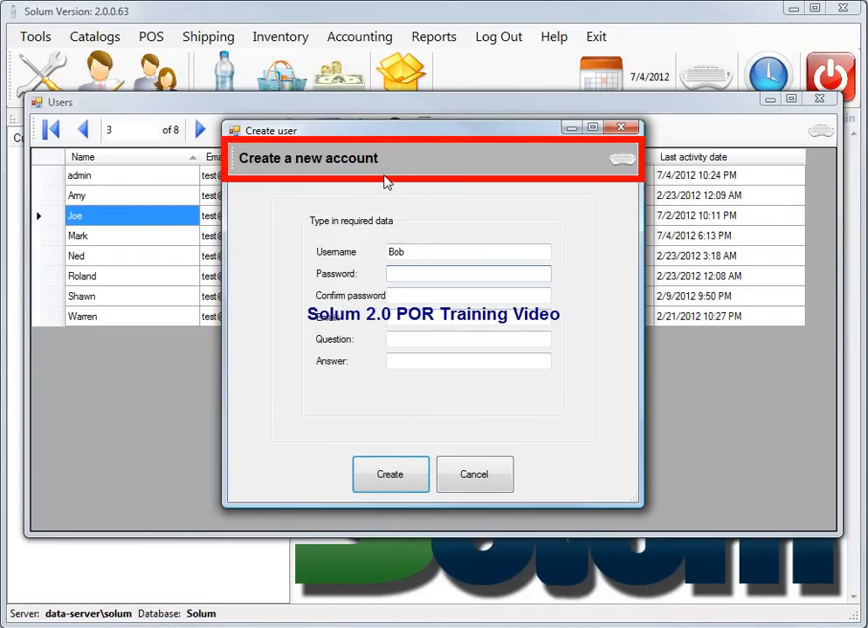
{"action": "type", "text": "12345"}
{"action": "key", "text": "Tab"}
Confirm the password, enter the user's e-mail, and answer the security question 'What year were you born?'
{"action": "type", "text": "12345"}
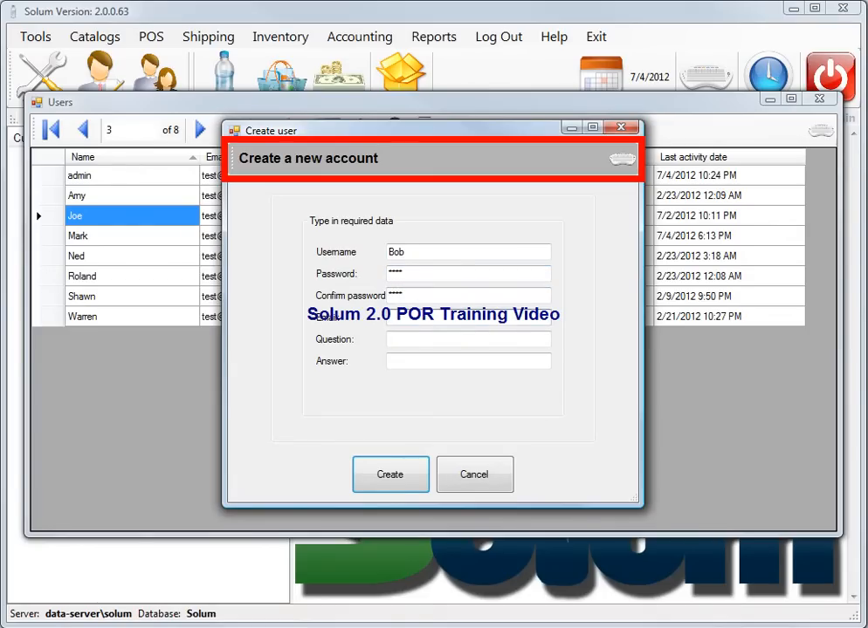
{"action": "key", "text": "Tab"}
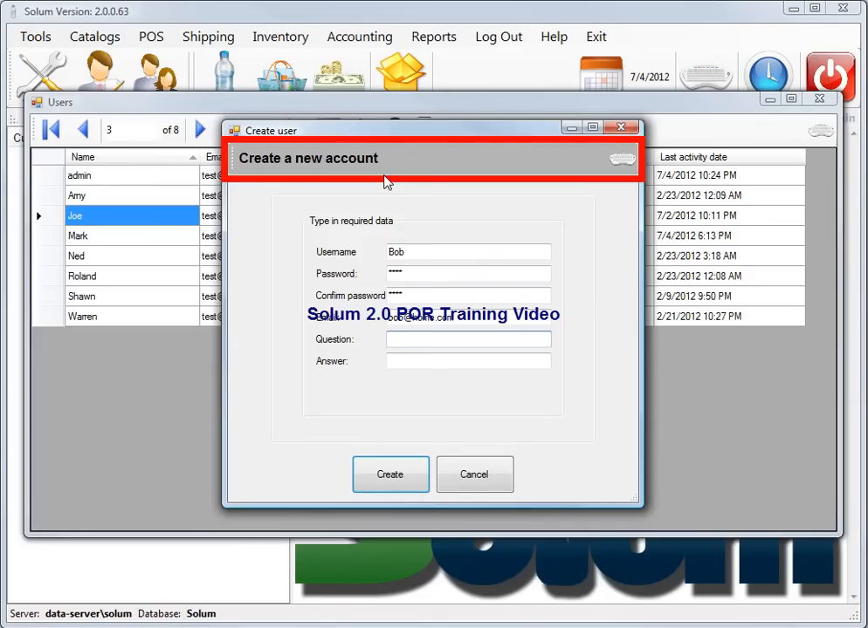
{"action": "type", "text": "What year were you "}
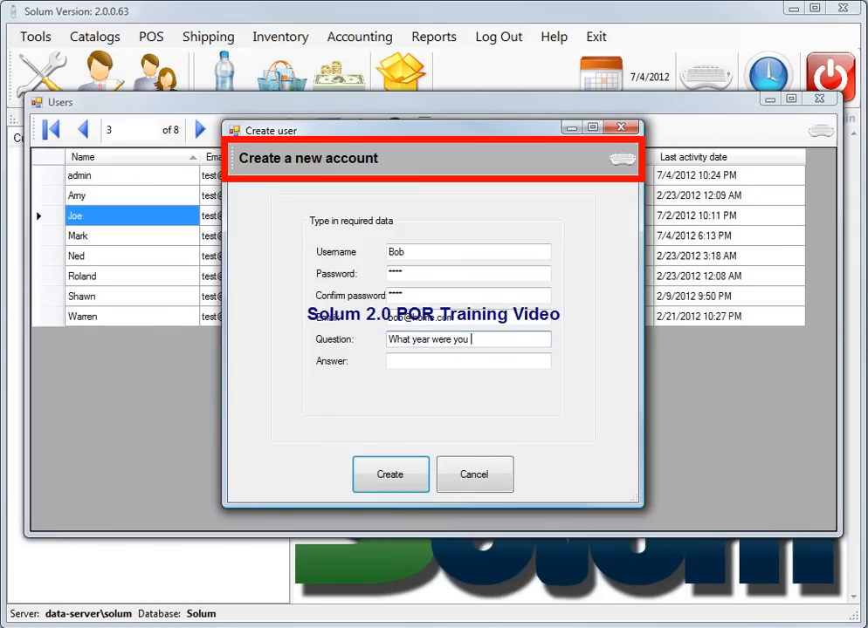
{"action": "type", "text": "born?"}
{"action": "key", "text": "Tab"}
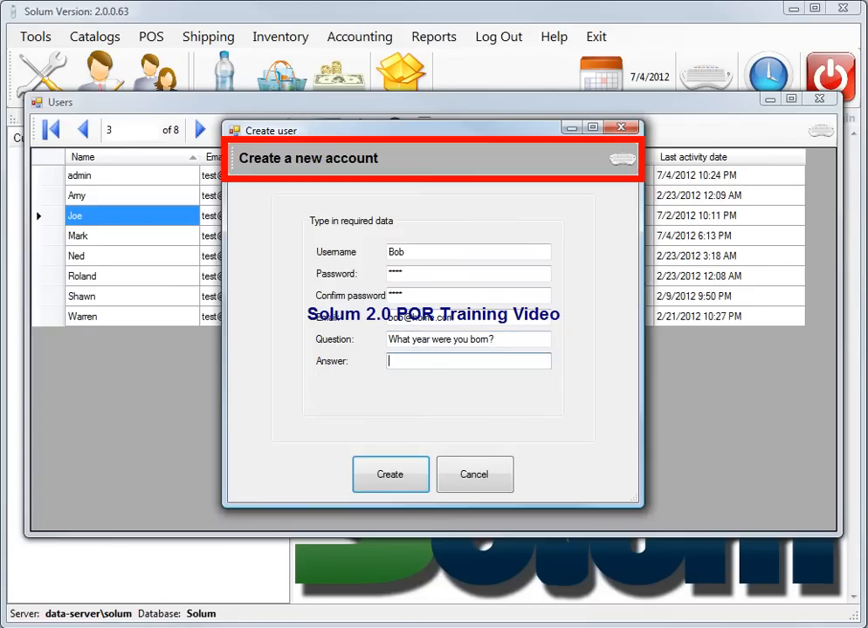
{"action": "type", "text": "1980"}
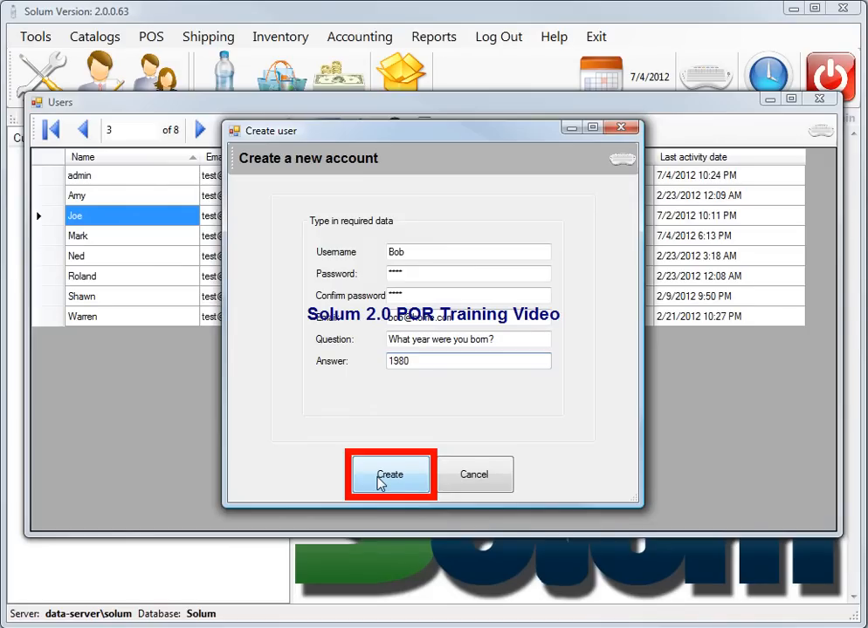
Create the new user account and continue past the 'Row added!' confirmation
{"action": "left_click", "coordinate": [384, 476]}
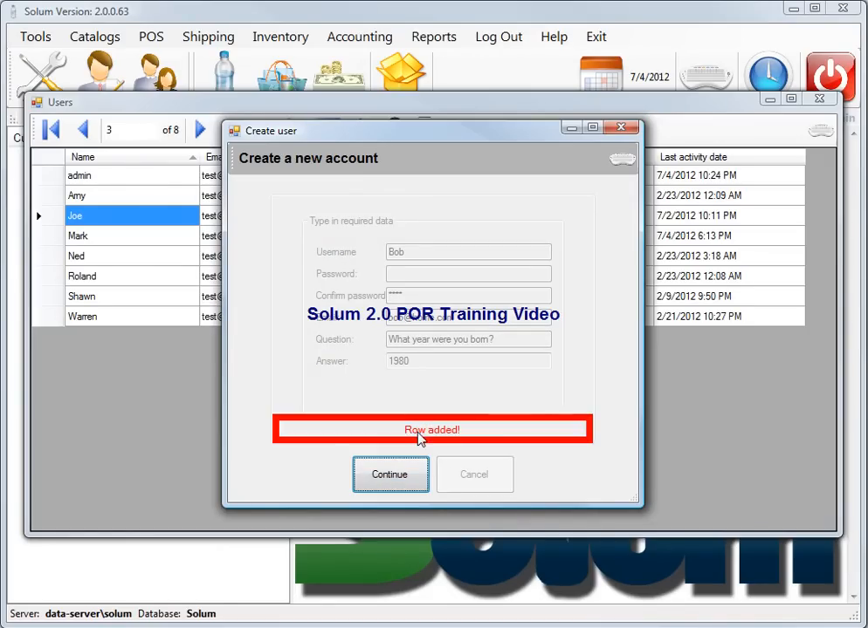
{"action": "left_click", "coordinate": [402, 481]}
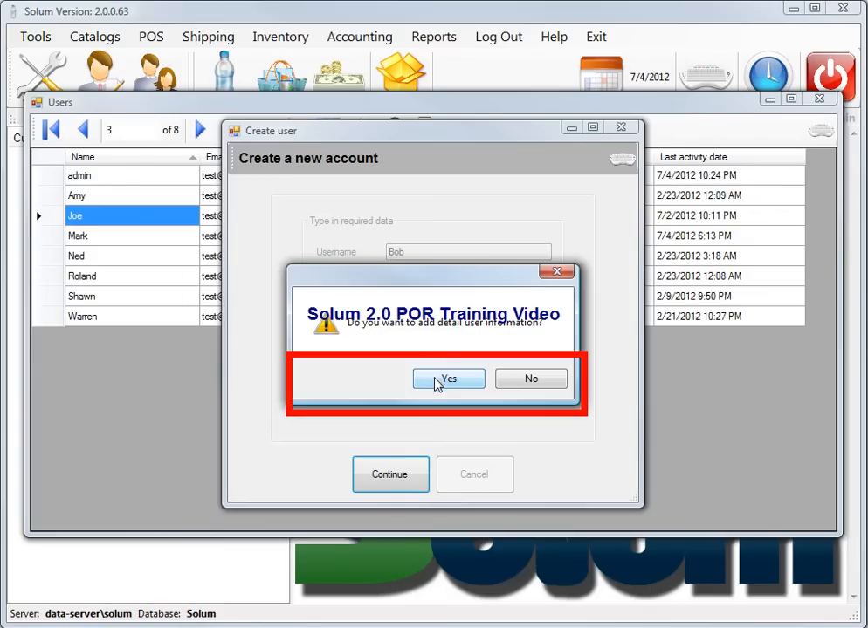
Choose to add employee details and enter the user's first, middle and last names
{"action": "left_click", "coordinate": [436, 379]}
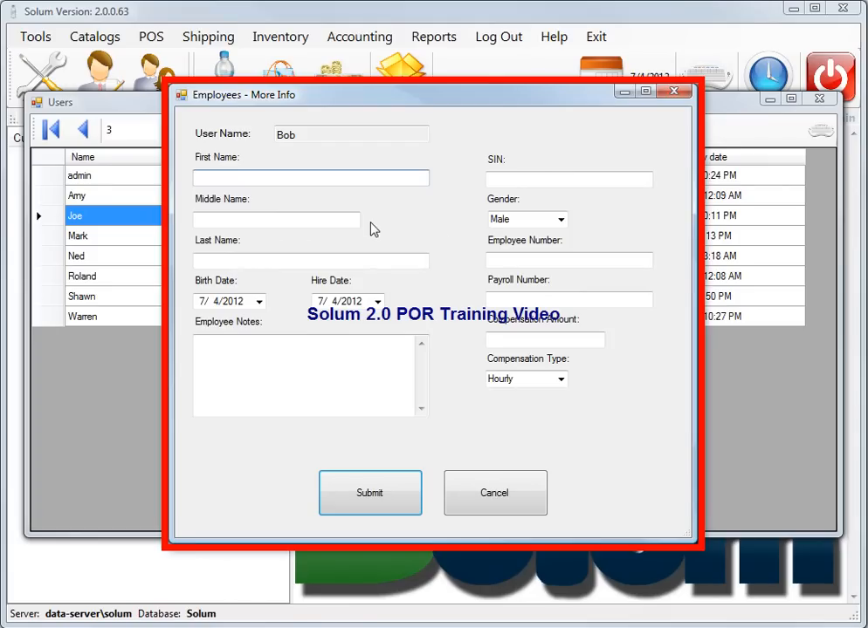
{"action": "key", "text": "Tab"}
{"action": "key", "text": "Tab"}
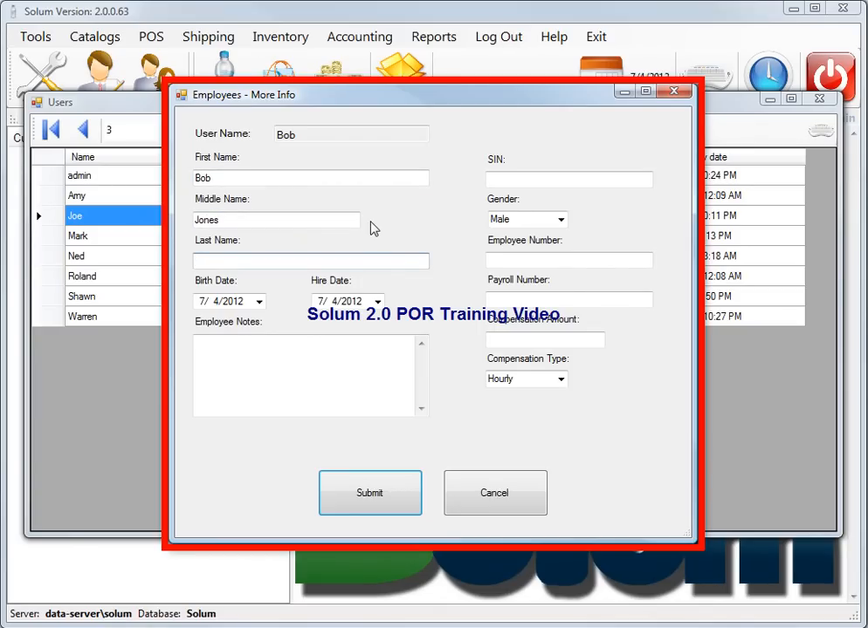
{"action": "key", "text": "Tab"}
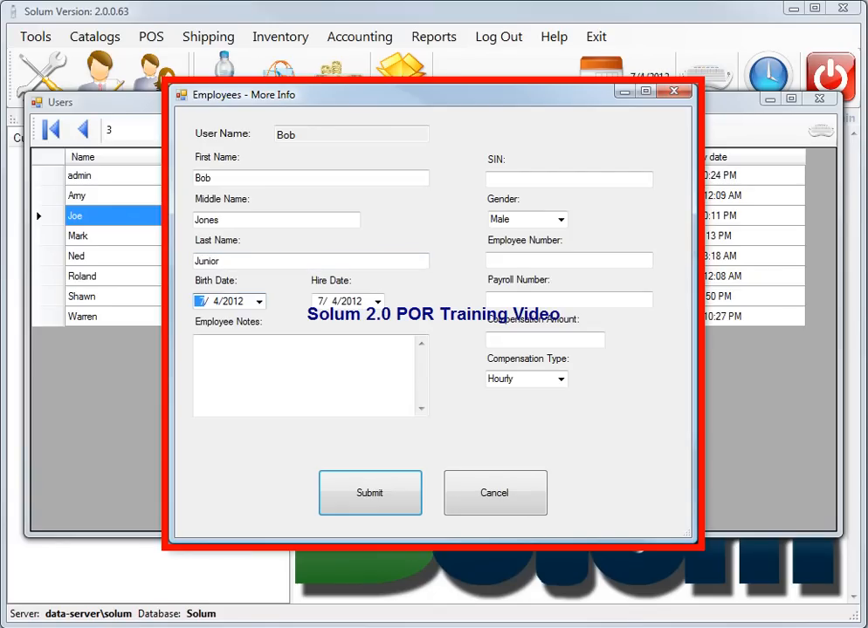
Set the birth date to 7/4/1989 with the calendar and submit the employee details
{"action": "left_click", "coordinate": [258, 301]}
{"action": "left_click", "coordinate": [259, 302]}
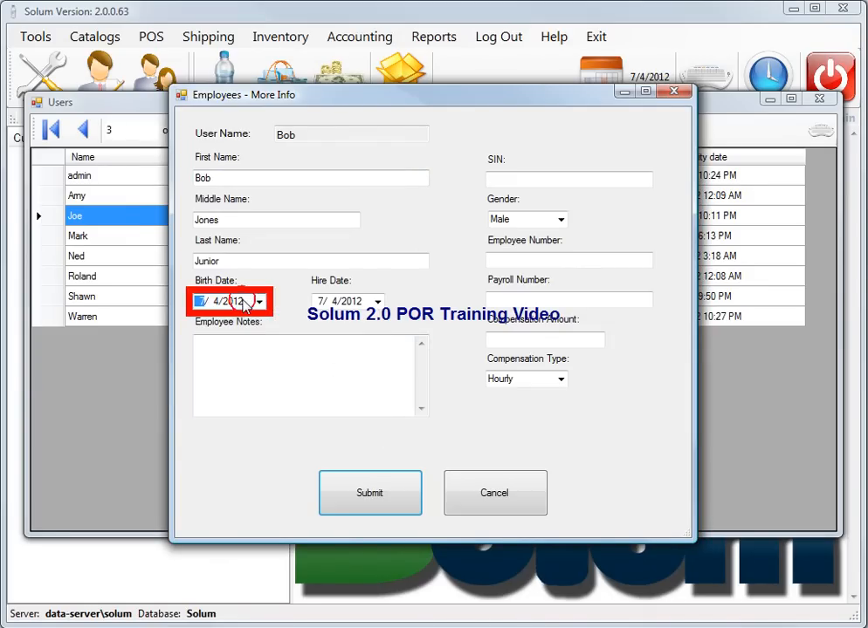
{"action": "left_click", "coordinate": [259, 302]}
{"action": "triple_click", "coordinate": [294, 330]}
{"action": "left_click", "coordinate": [207, 324]}
{"action": "left_click", "coordinate": [220, 352]}
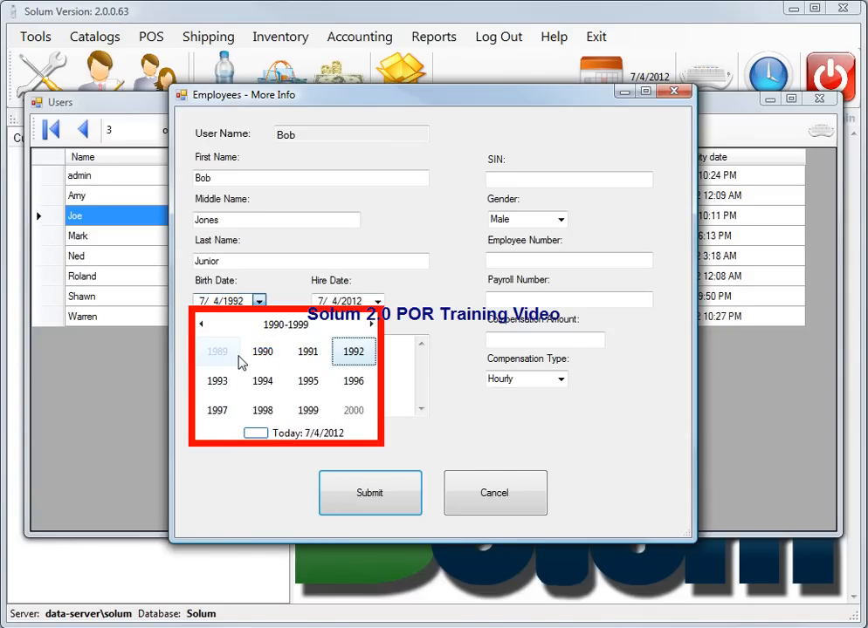
{"action": "left_click", "coordinate": [234, 358]}
{"action": "left_click", "coordinate": [358, 301]}
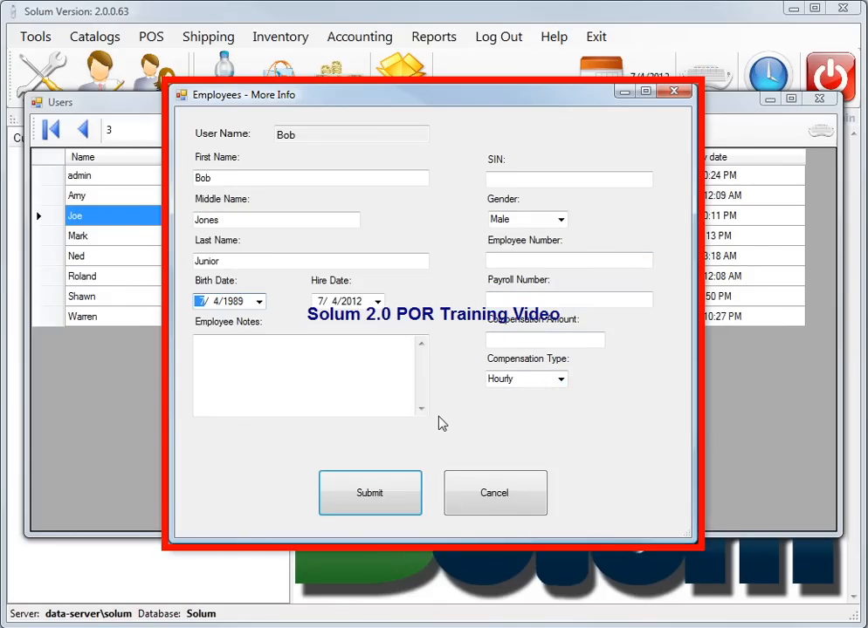
{"action": "left_click", "coordinate": [381, 499]}
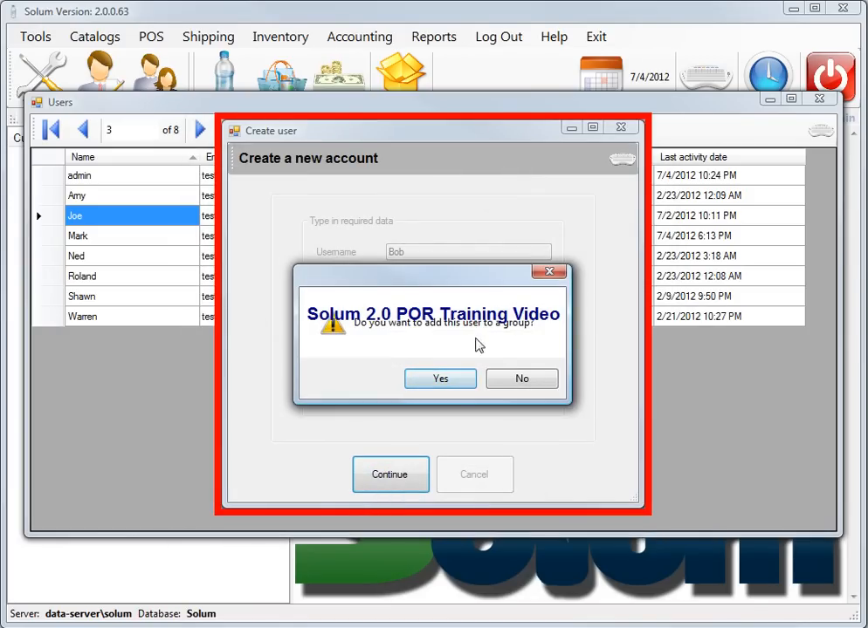
Add the user to a group by moving Cashier from Roles not assigned, then close the dialog
{"action": "left_click", "coordinate": [441, 379]}
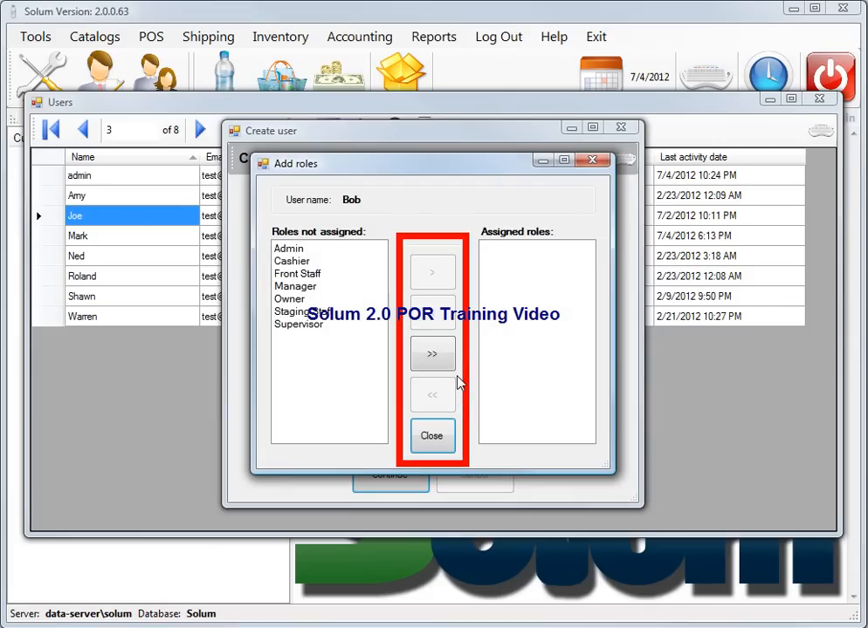
{"action": "left_click", "coordinate": [288, 261]}
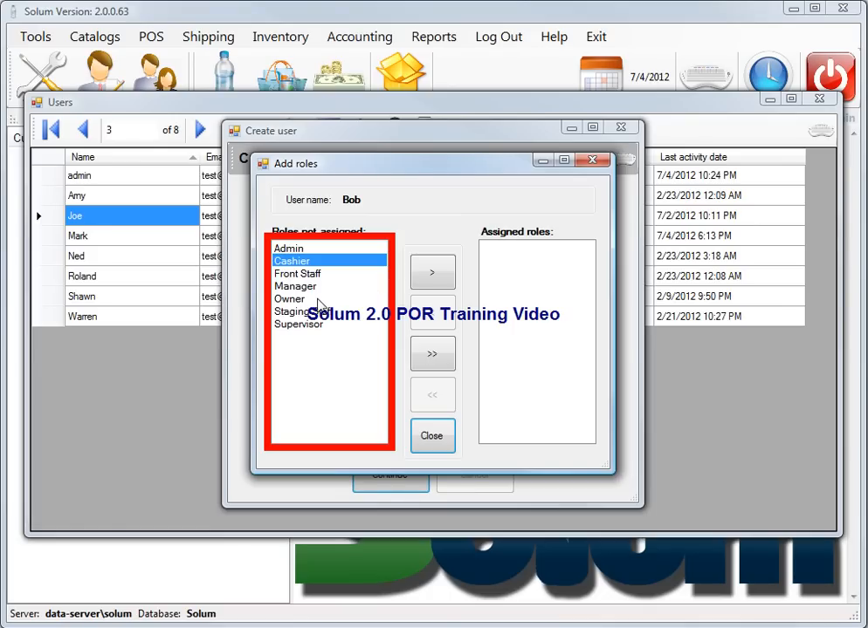
{"action": "left_click", "coordinate": [423, 272]}
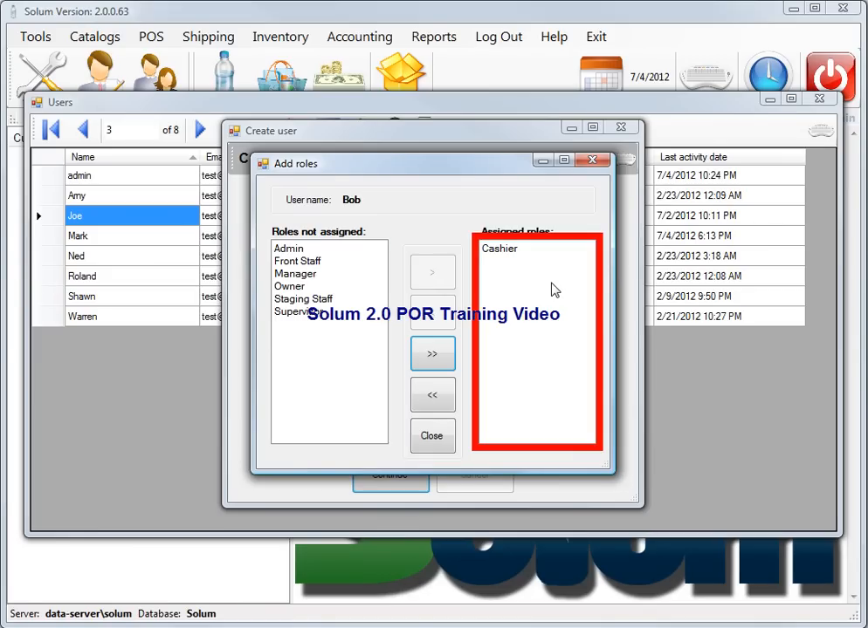
{"action": "left_click", "coordinate": [433, 438]}
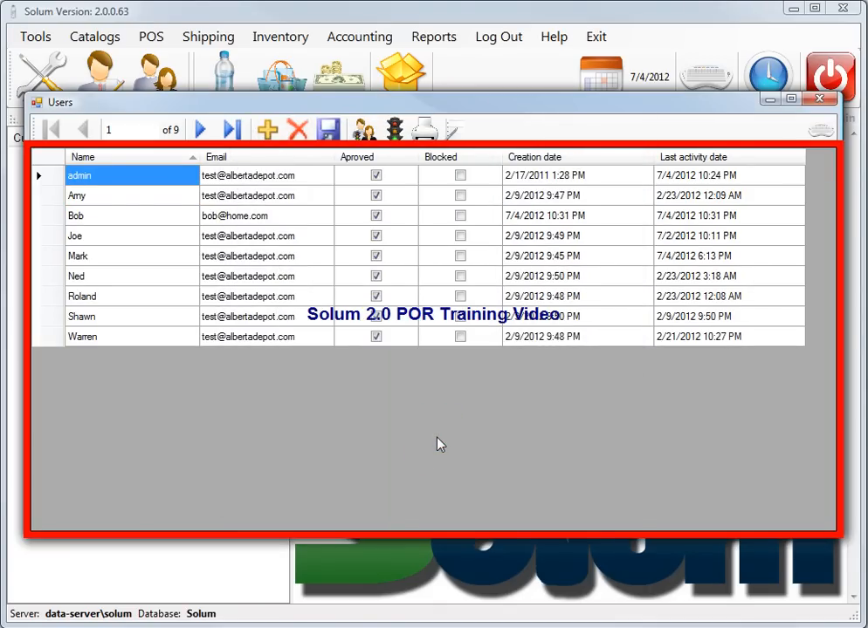
Select the new user's row, then close the Users window to reach the main screen
{"action": "left_click", "coordinate": [118, 222]}
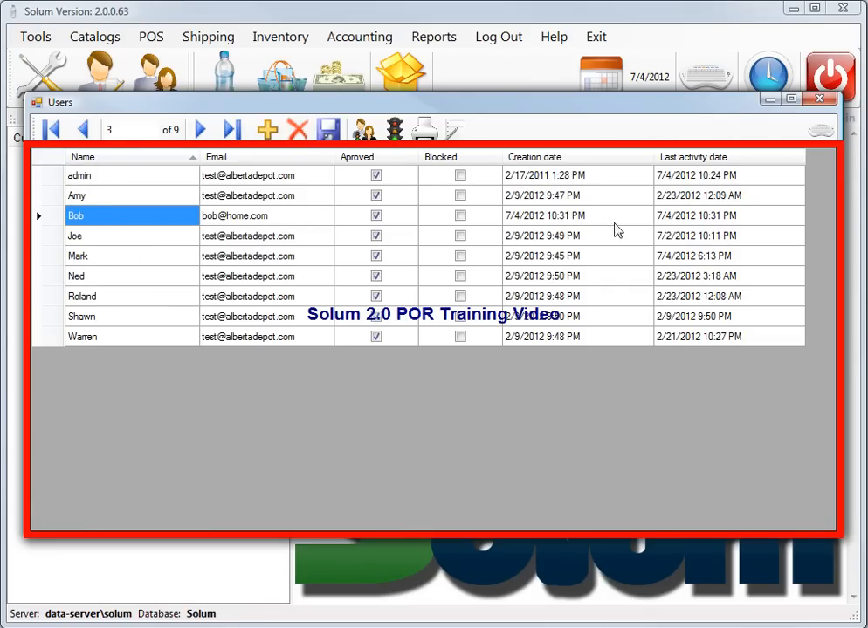
{"action": "left_click", "coordinate": [819, 98]}
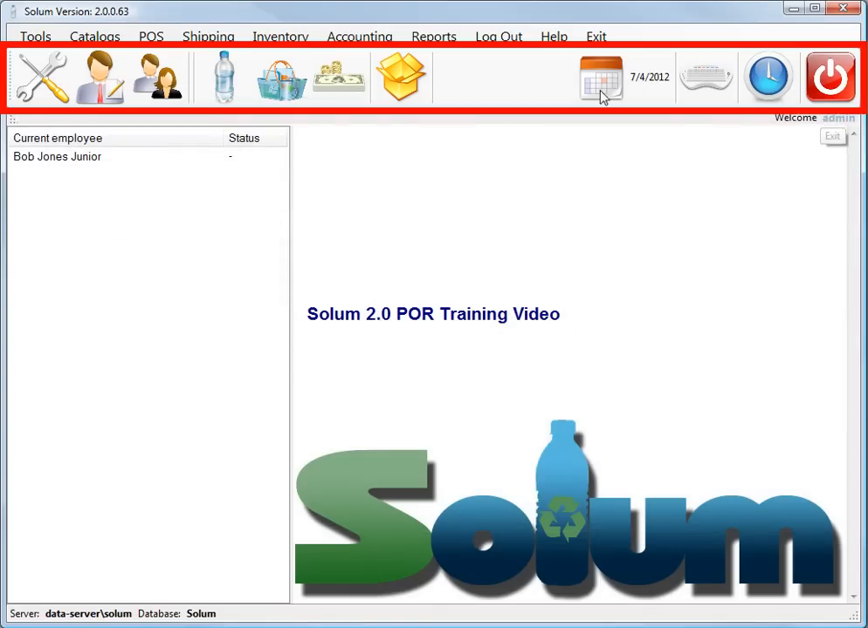